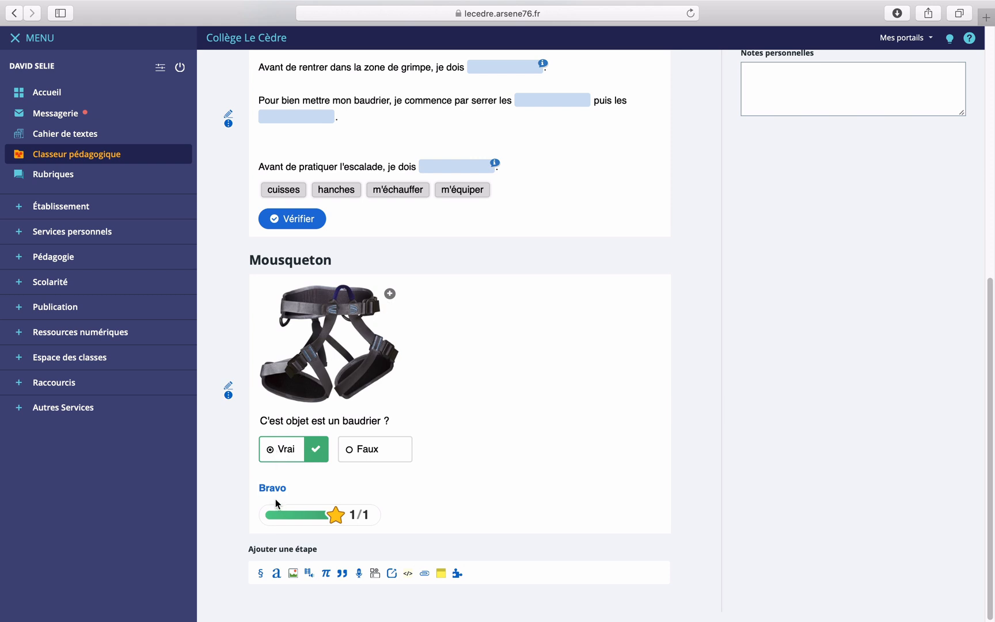
left_click_drag(257, 488, 410, 516)
left_click(409, 515)
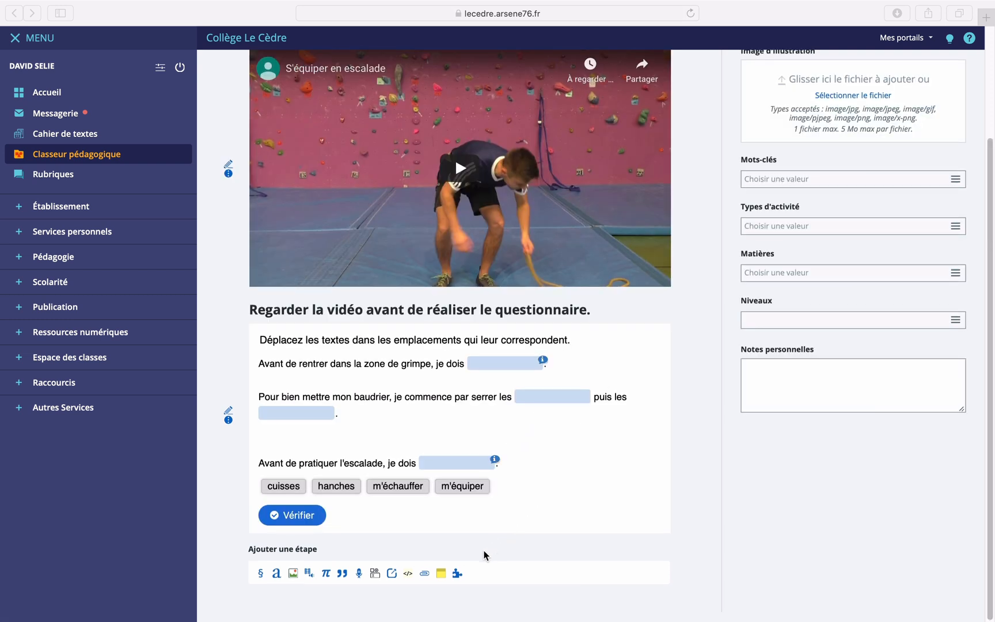
Step: Add an exercise step of the activity type Vrai / Faux below the fill-in-the-blanks questionnaire
left_click(456, 573)
scroll(495, 541, "down", 10)
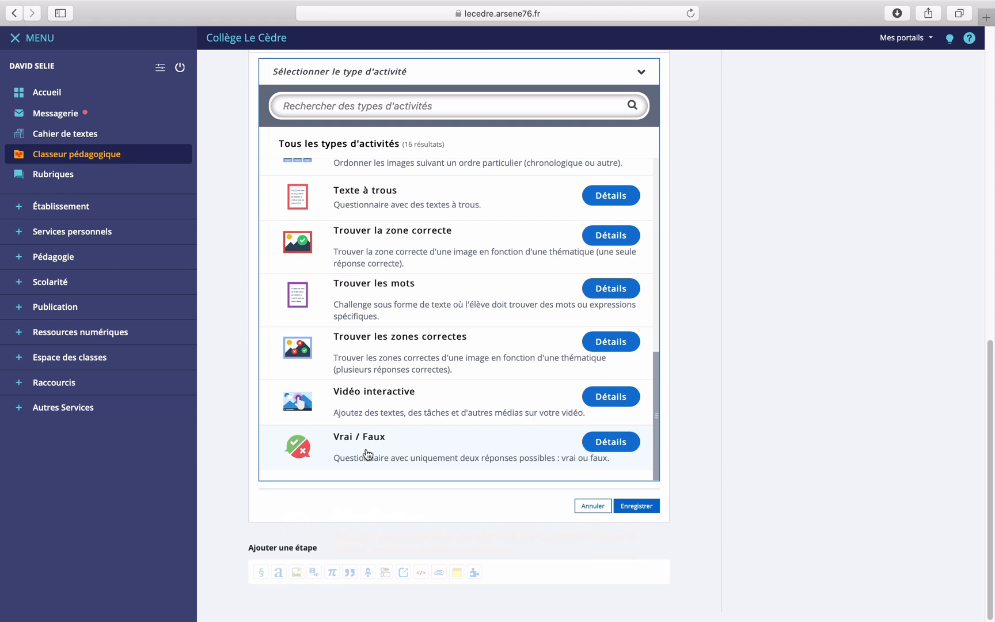
scroll(367, 453, "up", 3)
scroll(424, 450, "down", 3)
left_click(372, 457)
scroll(373, 454, "down", 4)
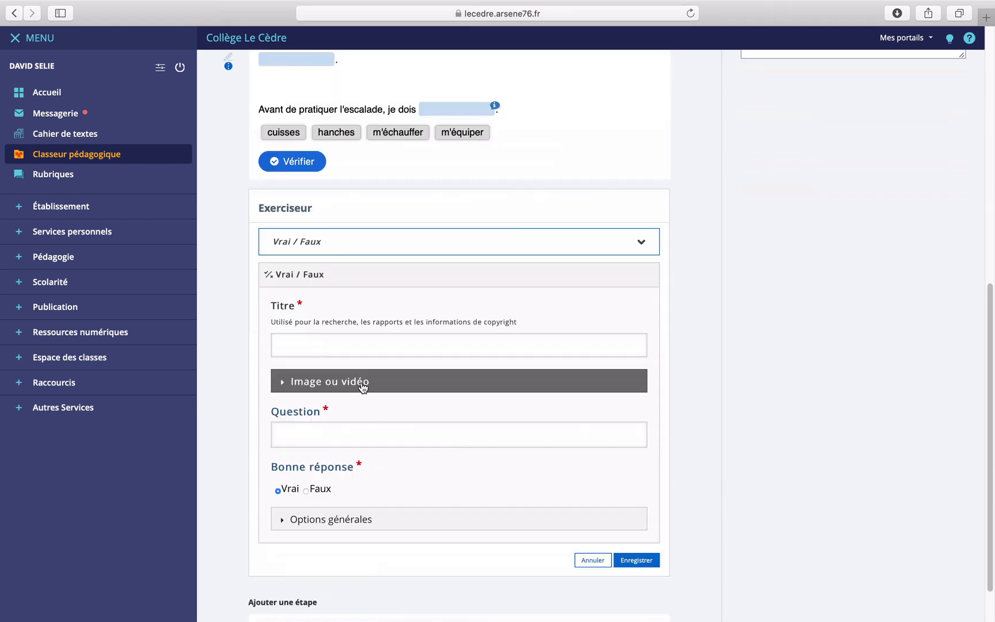
Step: Title the true/false exercise "Mousqueton"
left_click(353, 347)
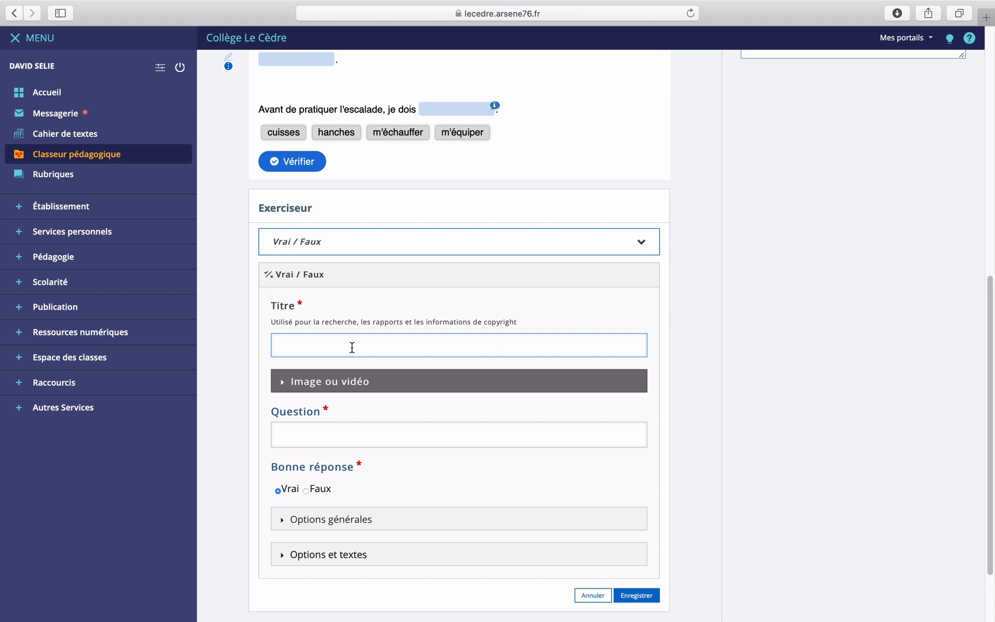
type("Mousquetion")
key("BackSpace")
key("BackSpace")
key("BackSpace")
type("on")
Step: Set the exercise's media type to Image and upload 41paq7bpfuL._AC_.jpg from the Téléchargements folder
left_click(329, 381)
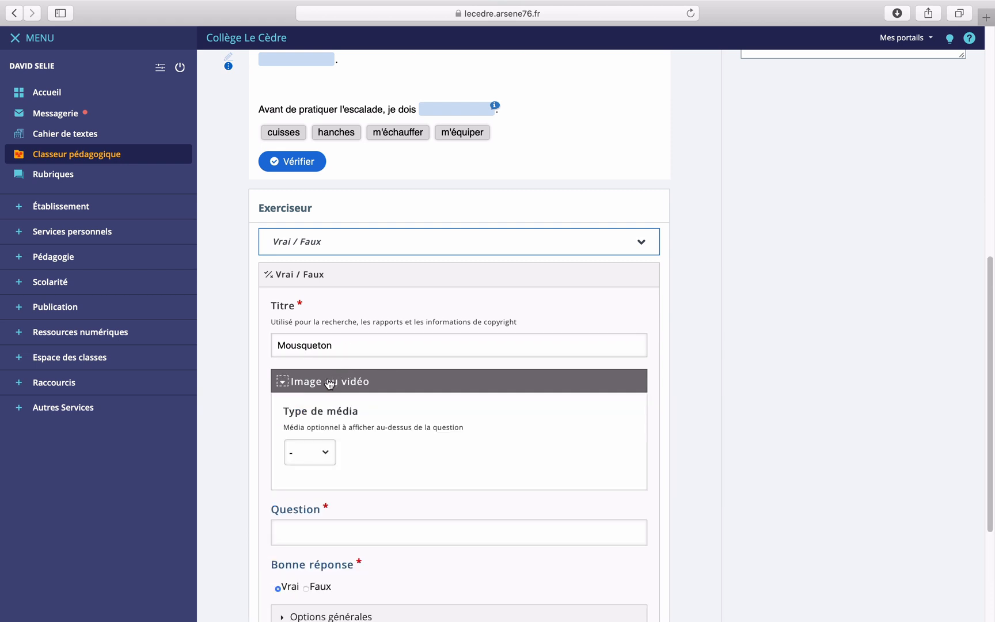
scroll(329, 391, "down", 3)
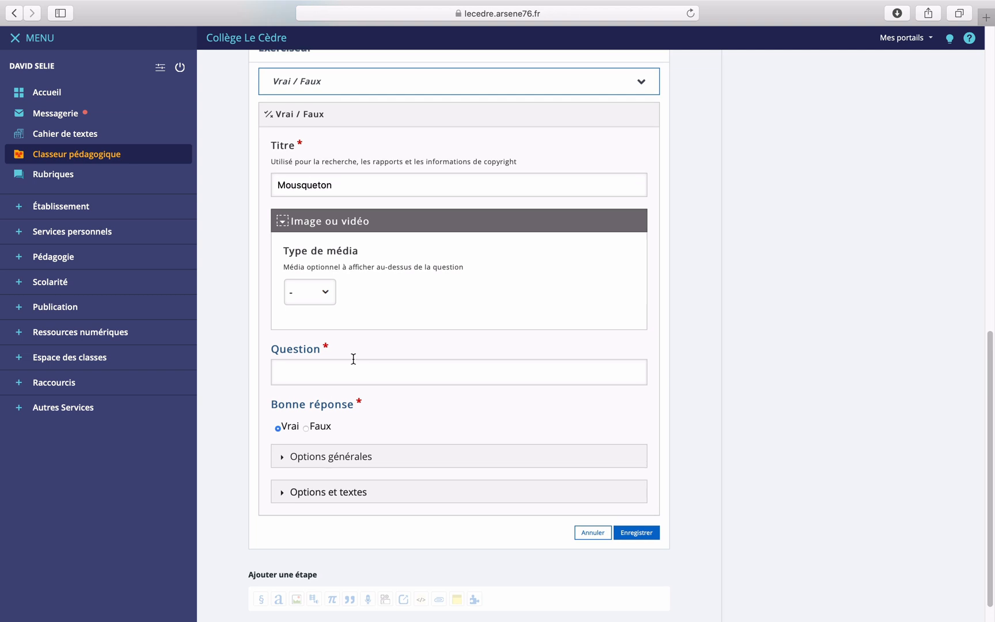
left_click(326, 294)
left_click(311, 305)
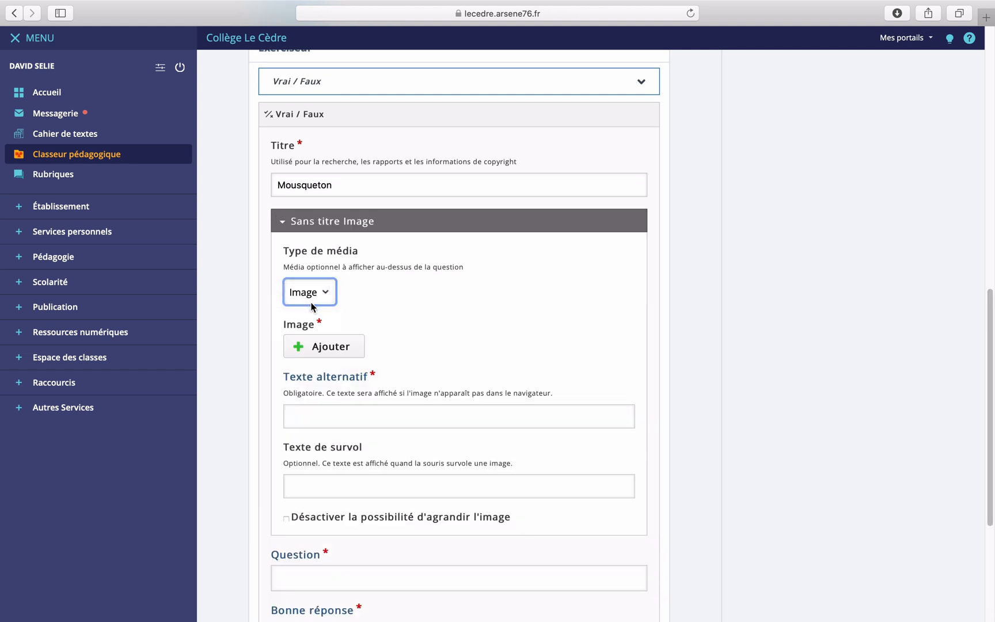
left_click(319, 344)
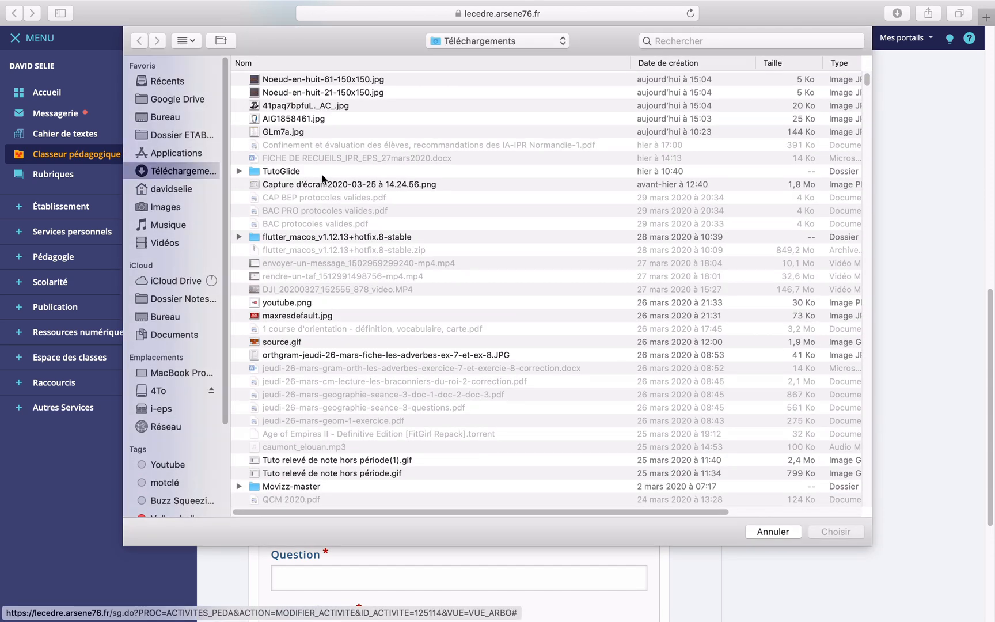
left_click(294, 105)
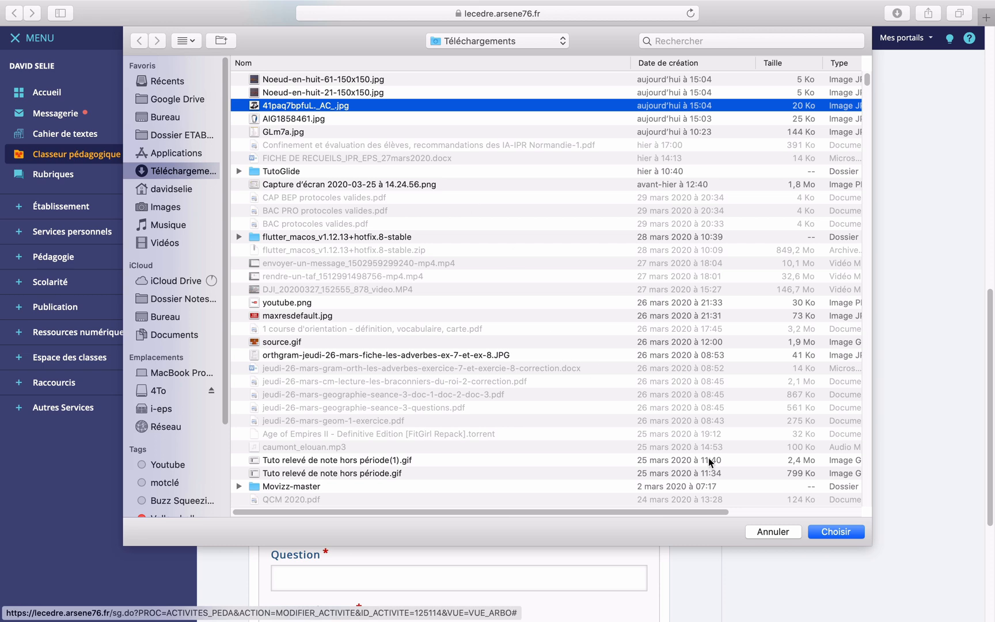
left_click(827, 531)
Step: Give the image the alternative text "Image" and the hover text "Equipement de sécurité"
scroll(443, 406, "down", 3)
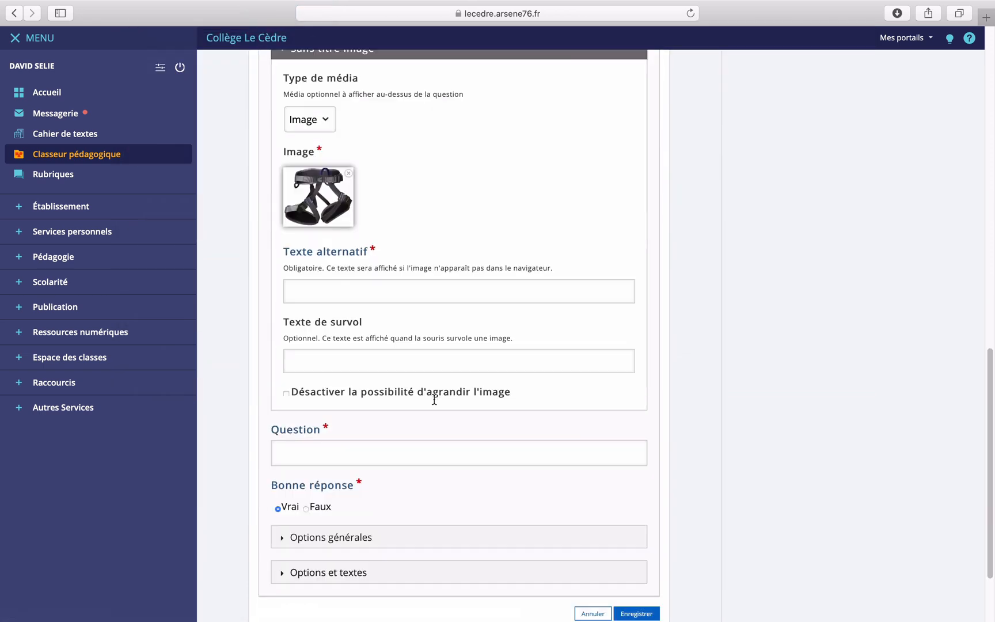
left_click(380, 296)
type("Image")
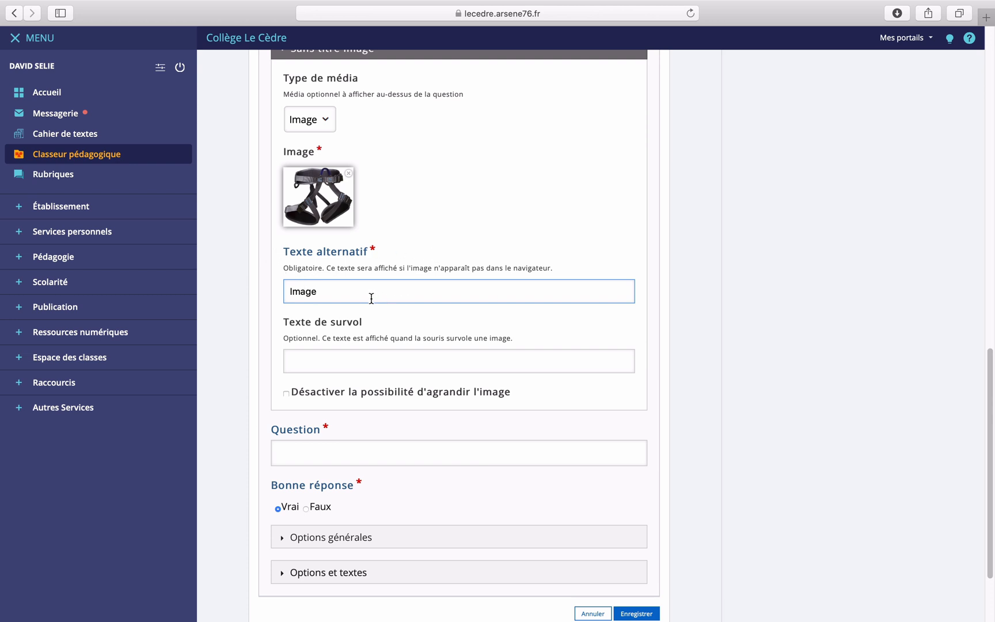
scroll(371, 298, "down", 2)
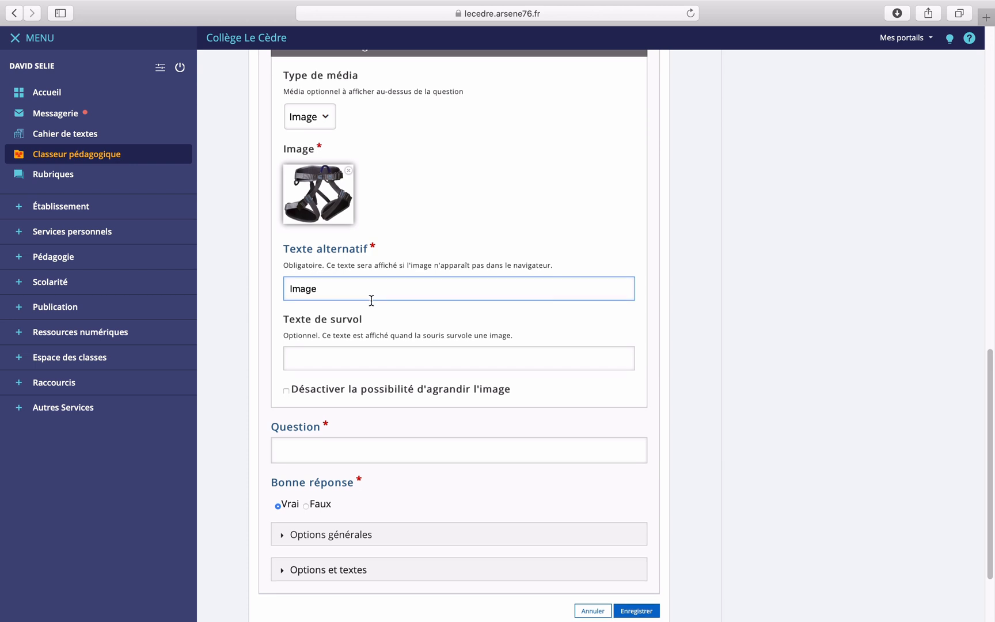
left_click(350, 343)
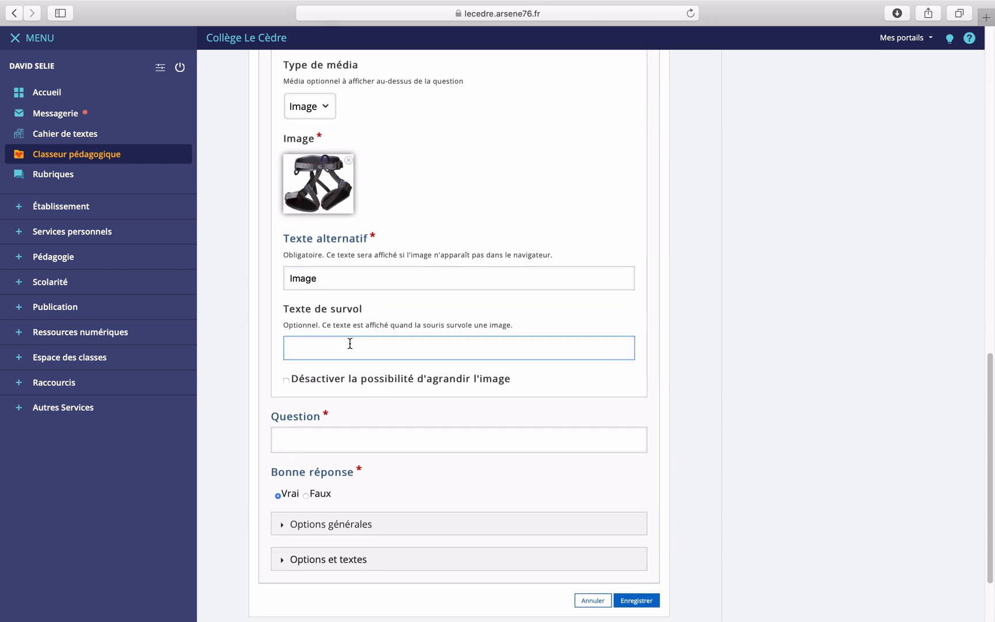
type("Equipement de sécurité")
Step: Enter "C'est objet est un baudrier ?" as the exercise's question
scroll(351, 344, "down", 3)
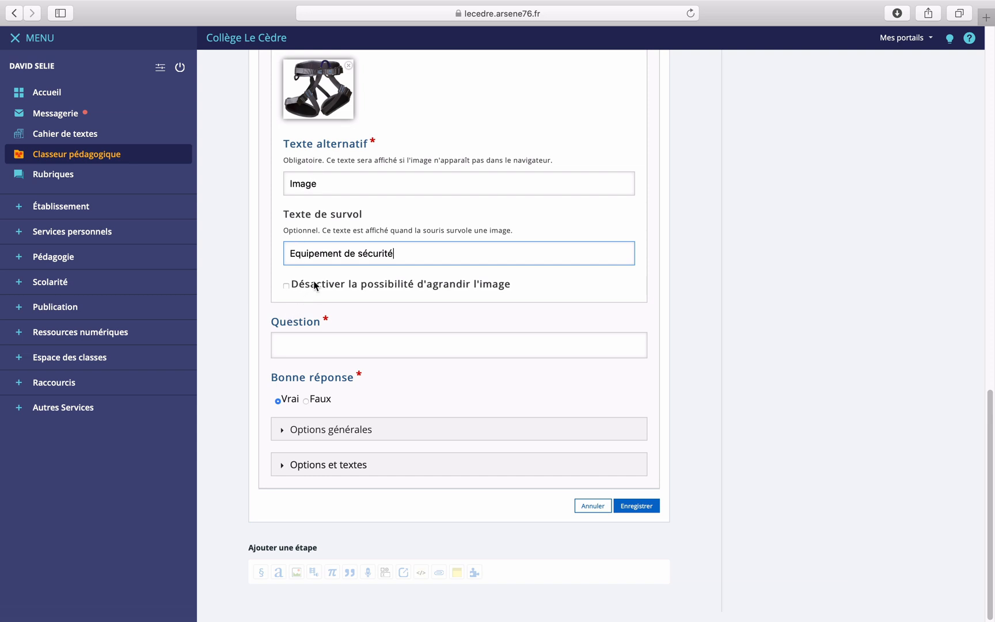
left_click(320, 349)
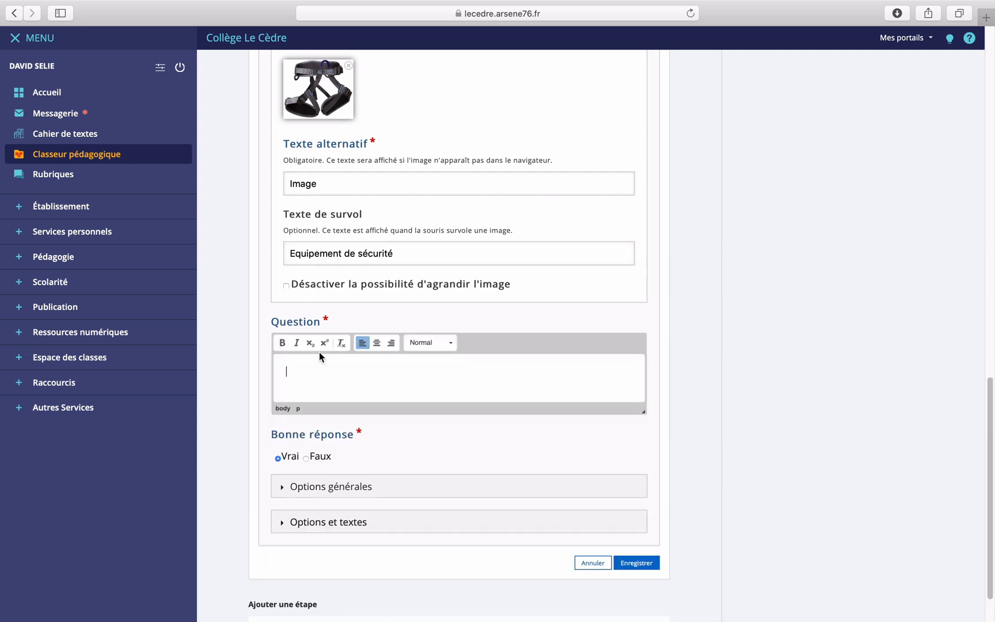
type("C'est objet est un baudrier ?")
Step: Set Vrai as the correct answer and save the exercise
scroll(311, 426, "down", 2)
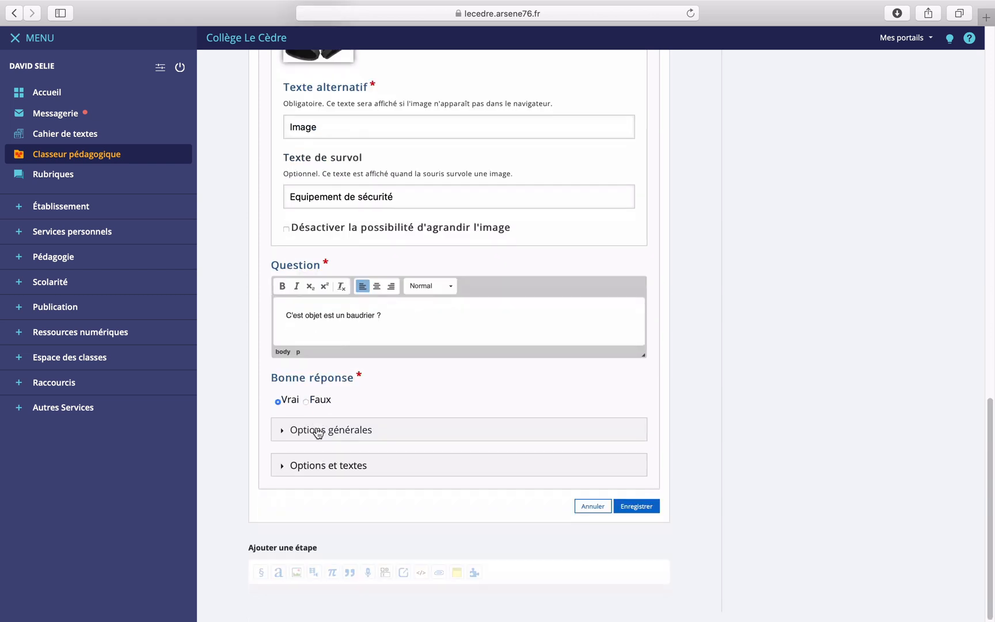
left_click(306, 401)
left_click(279, 402)
left_click(636, 505)
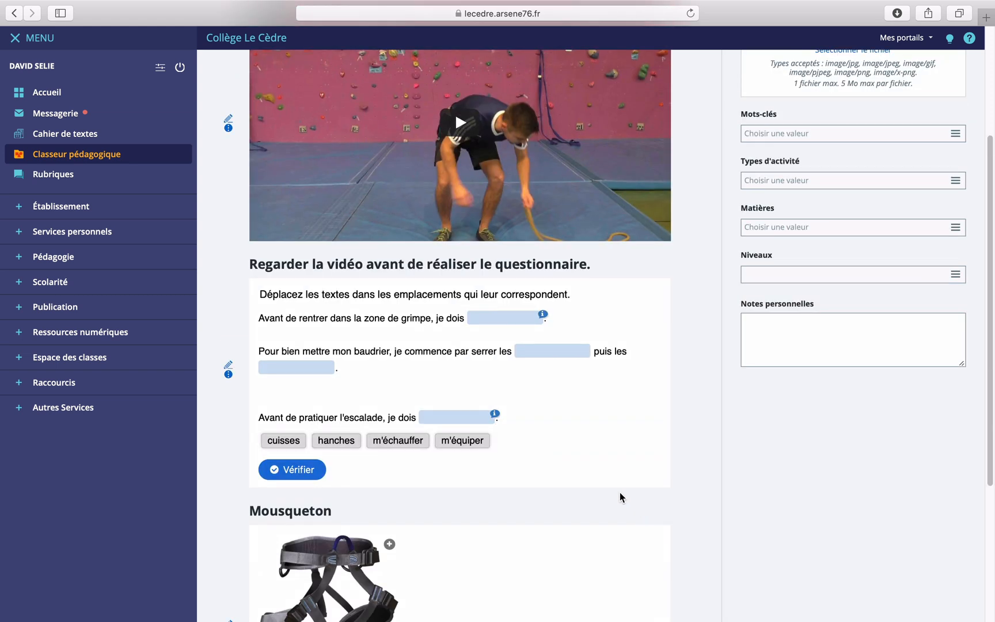
Step: Enlarge the harness image in the saved Mousqueton exercise and shrink it back
scroll(490, 425, "down", 4)
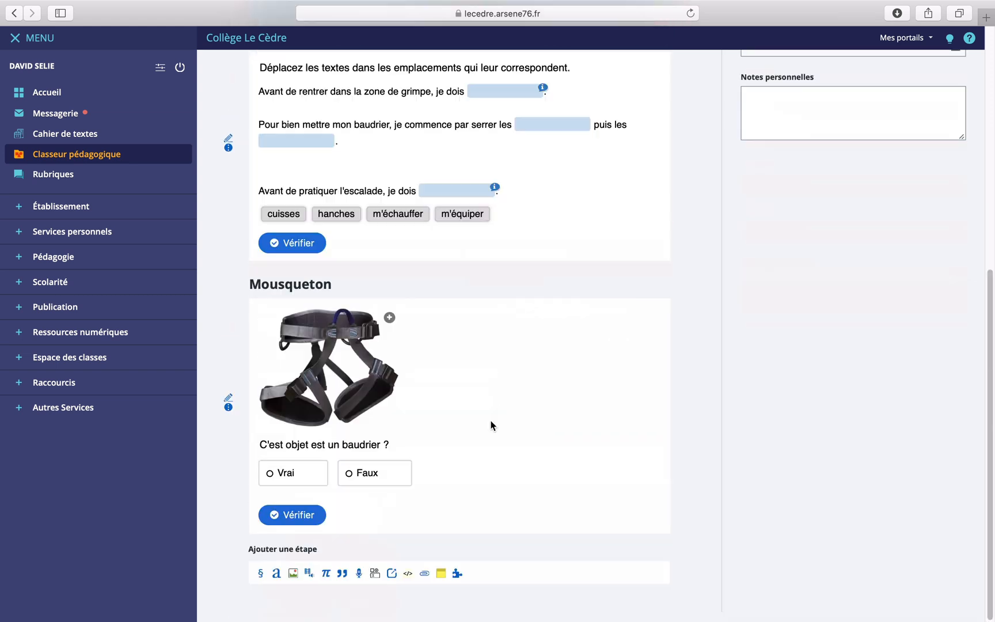
left_click(389, 317)
scroll(497, 400, "down", 4)
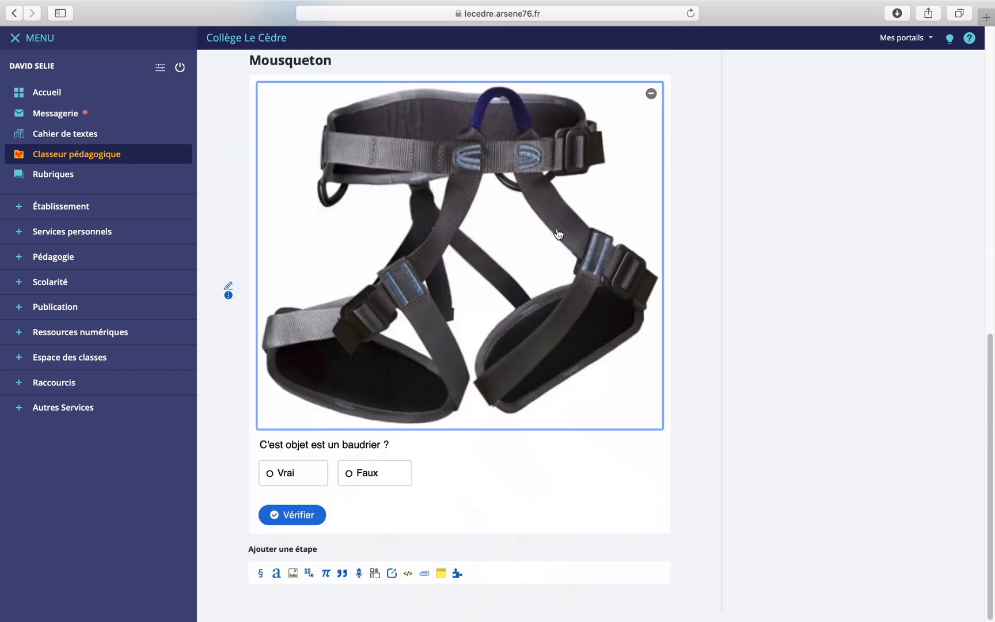
left_click(650, 94)
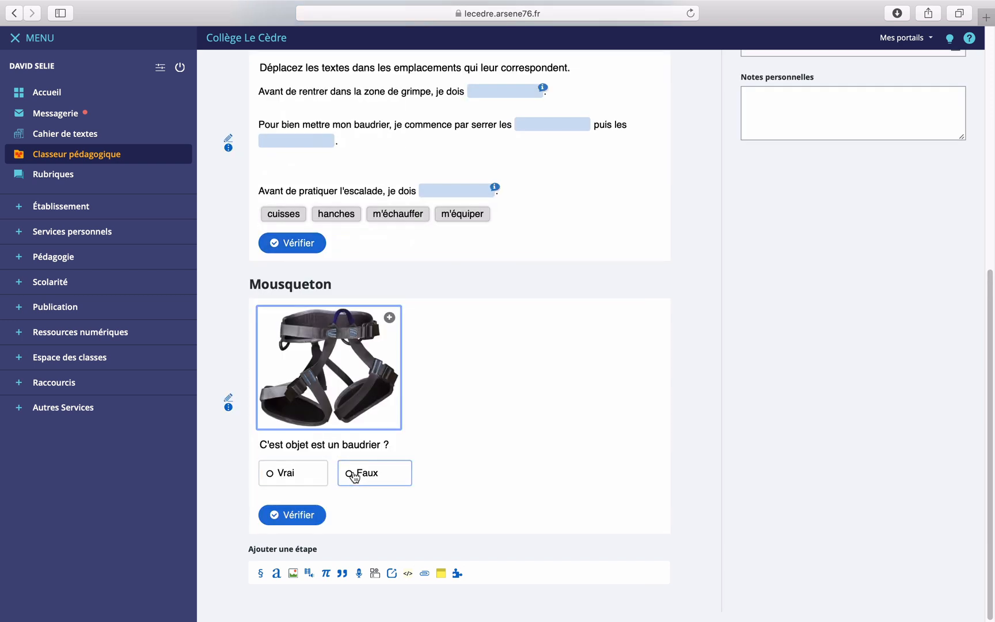
Step: Test the Mousqueton exercise by answering Vrai and checking the answer
left_click(299, 479)
left_click(296, 514)
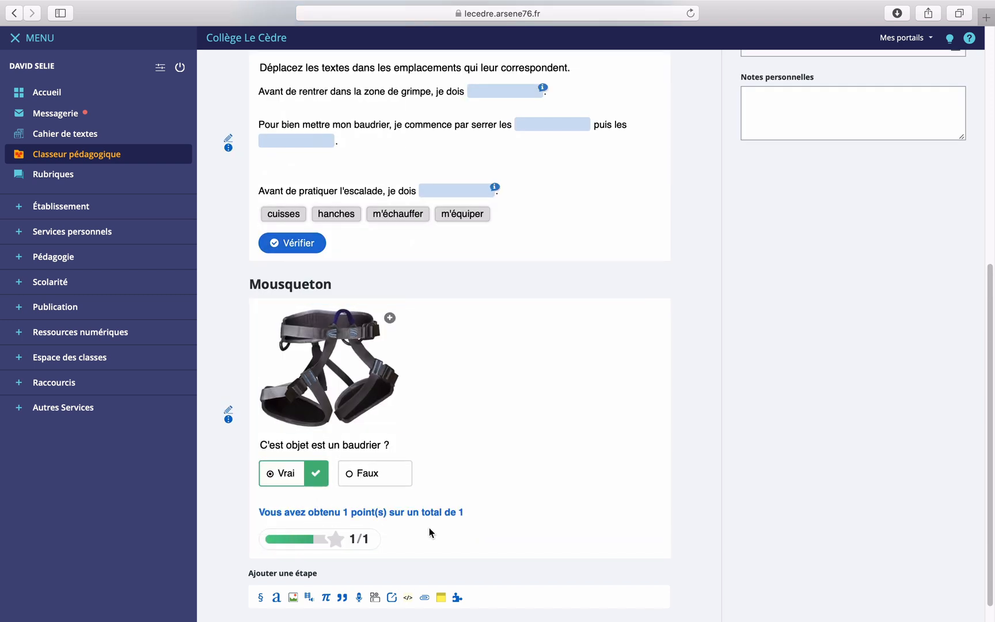
scroll(375, 478, "down", 1)
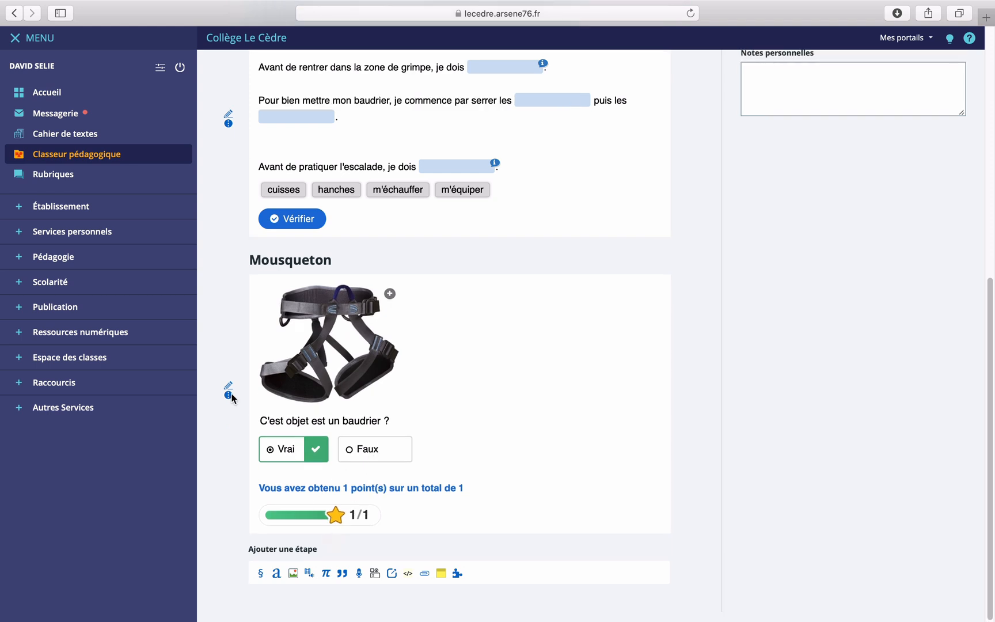
Step: Reopen the Mousqueton exercise for editing and set the comments "Bravo" for a correct answer and "Attention...." for a wrong one
mouse_move(229, 393)
left_click(274, 401)
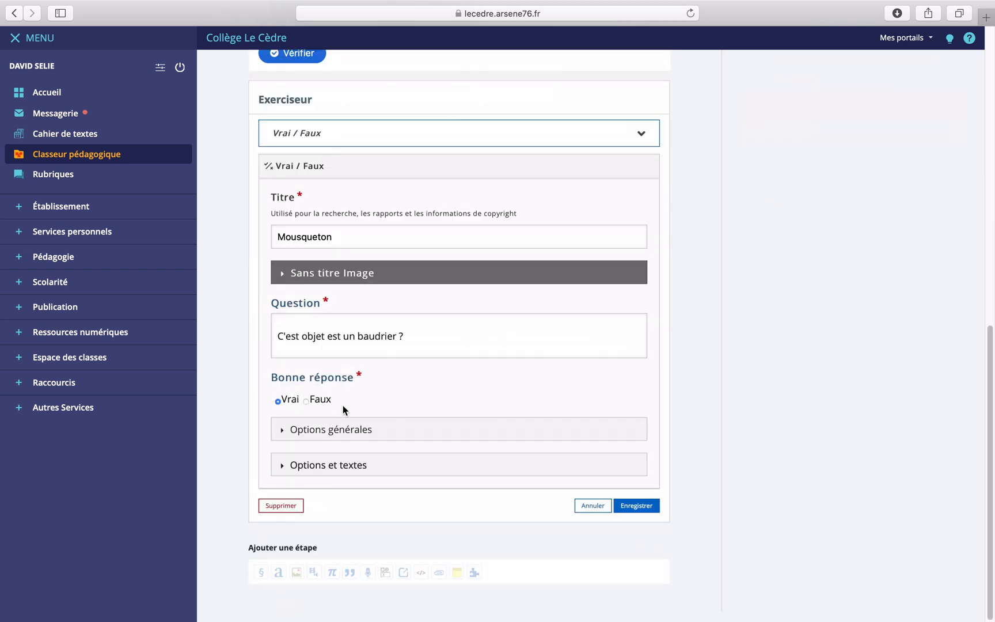
left_click(282, 432)
scroll(286, 426, "down", 5)
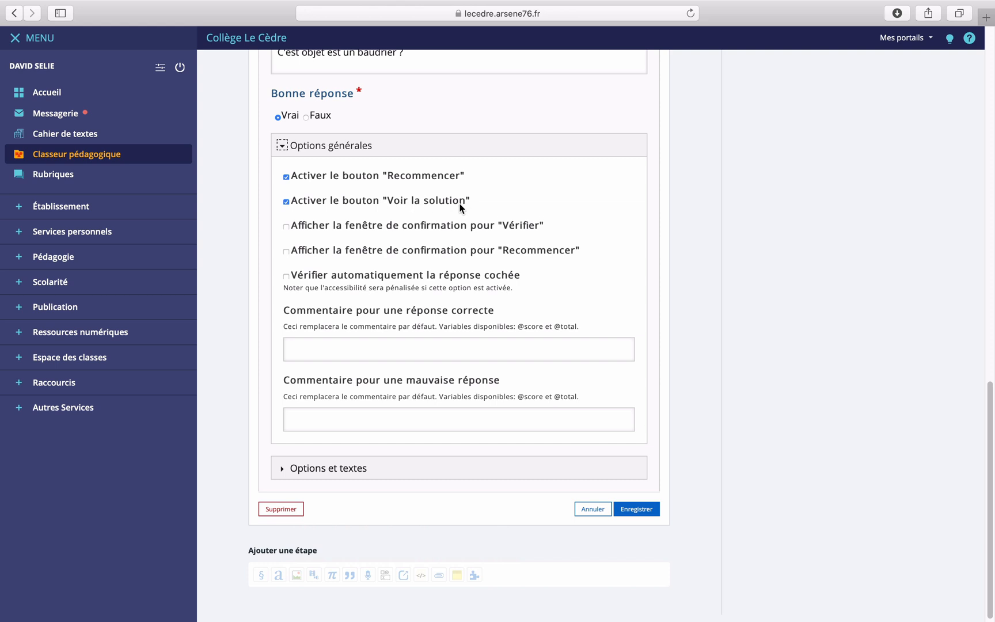
scroll(292, 274, "down", 1)
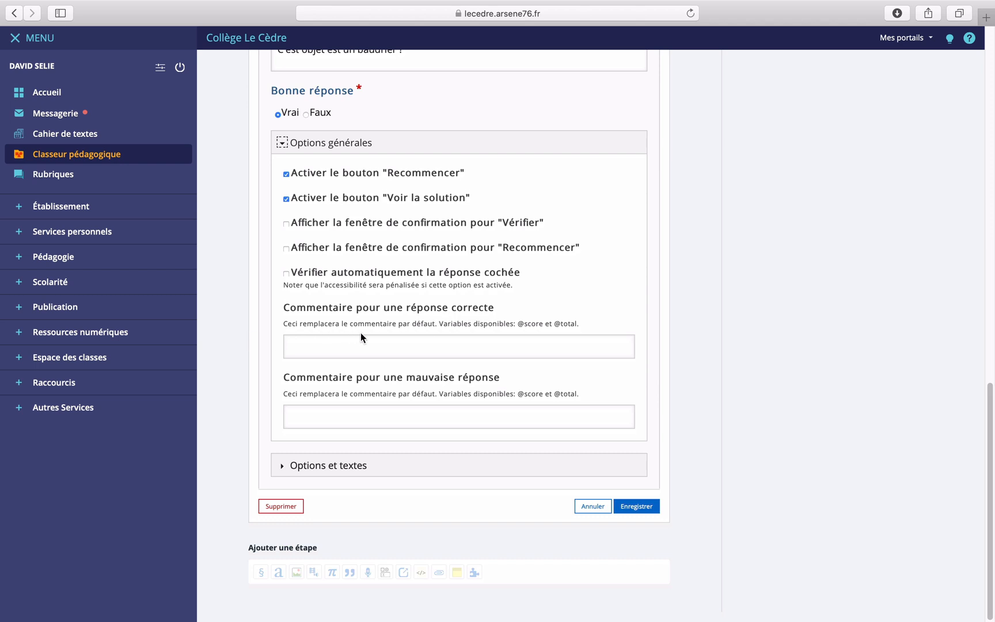
left_click(345, 351)
type("Bravo")
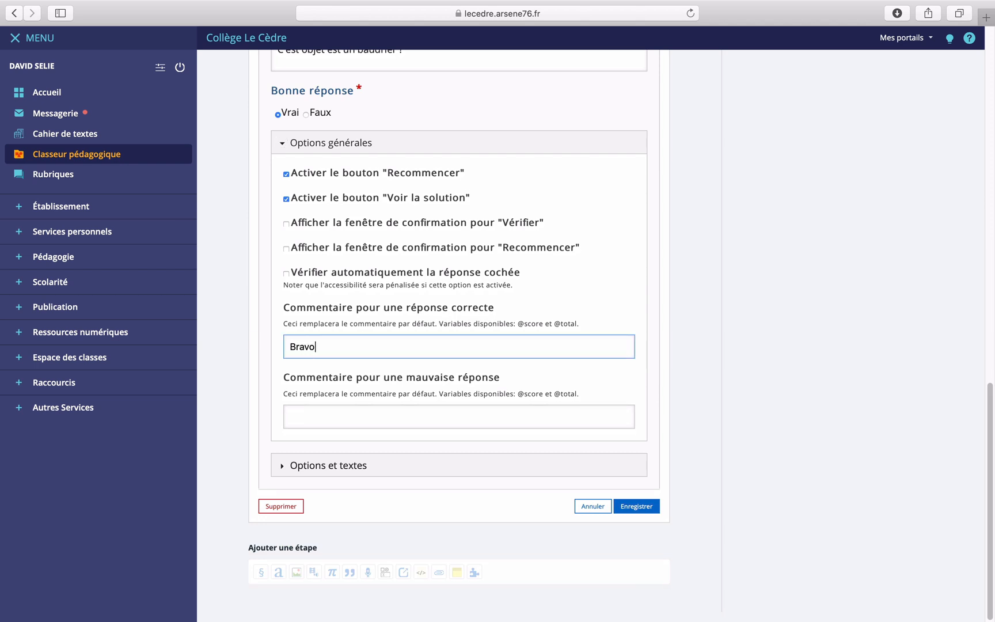
key("Tab")
type("Attention")
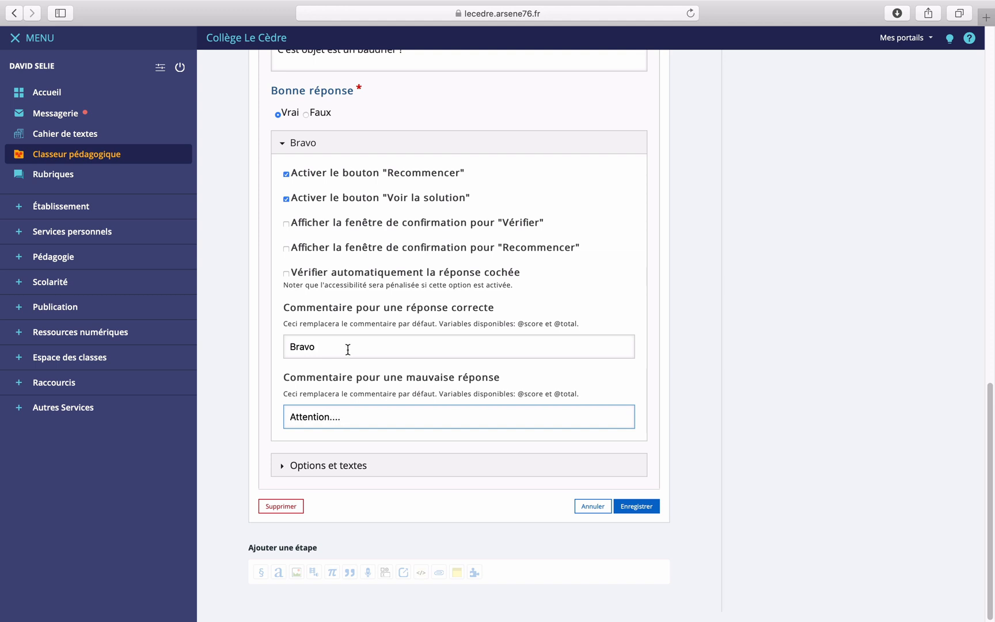
Step: Examine the editable button labels and feedback texts for Vrai / Faux in the exercise's text options
left_click(283, 465)
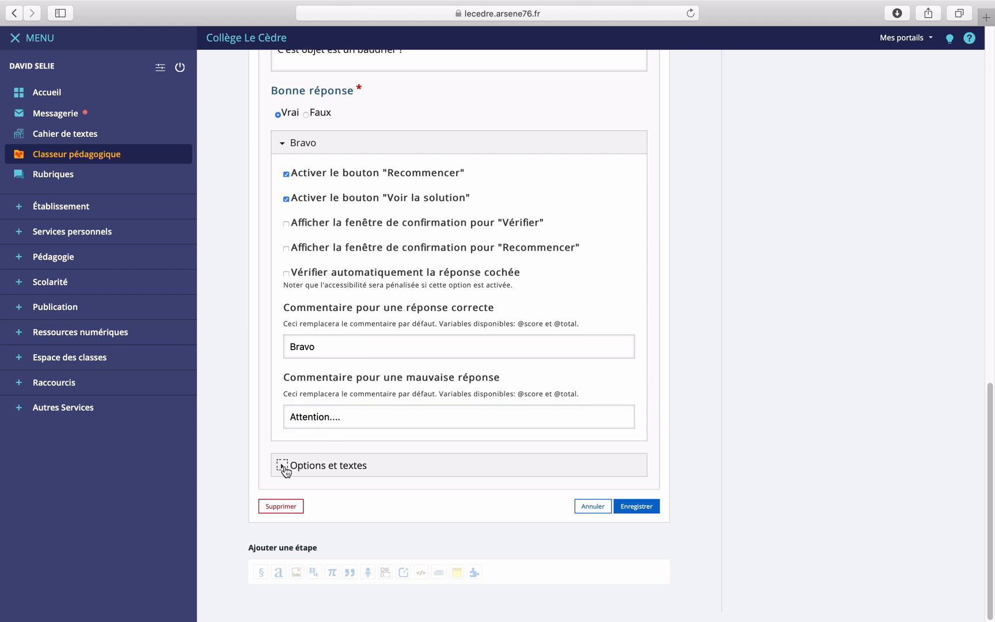
left_click(308, 401)
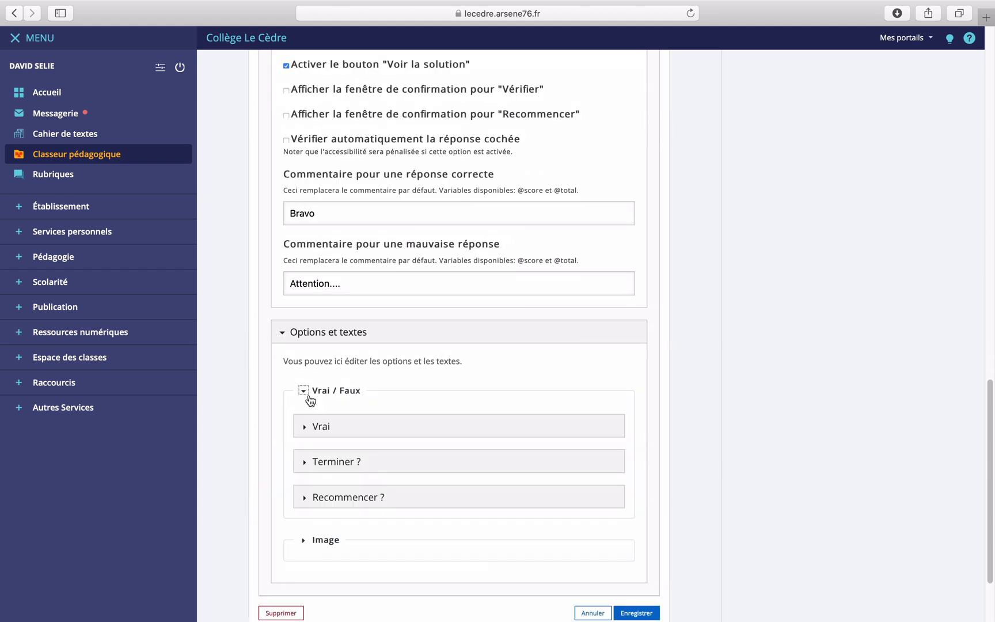
scroll(311, 399, "down", 2)
left_click(305, 331)
scroll(306, 332, "down", 4)
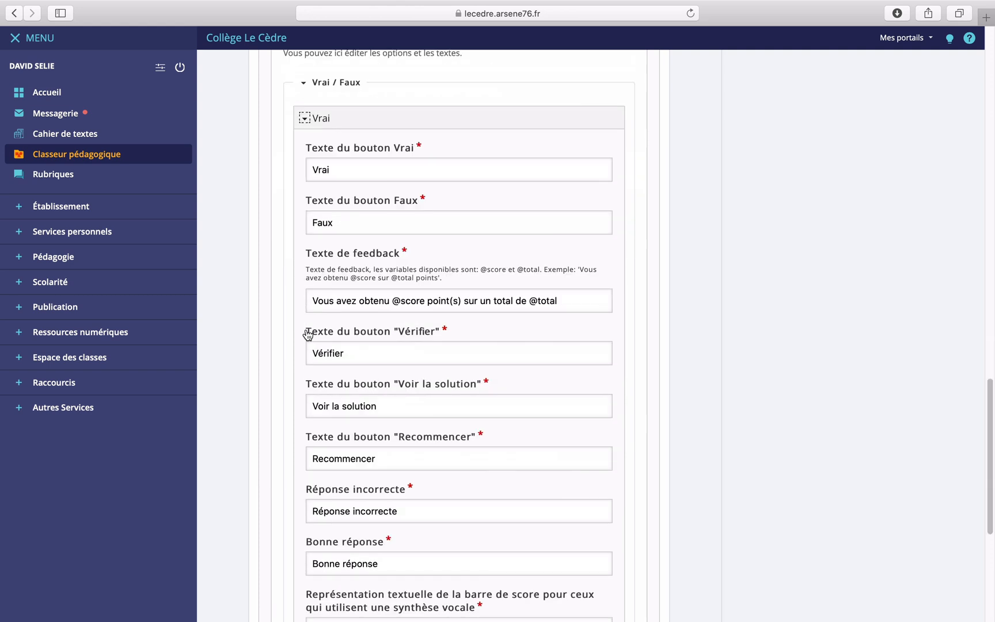
left_click_drag(369, 168, 302, 172)
left_click_drag(343, 220, 312, 222)
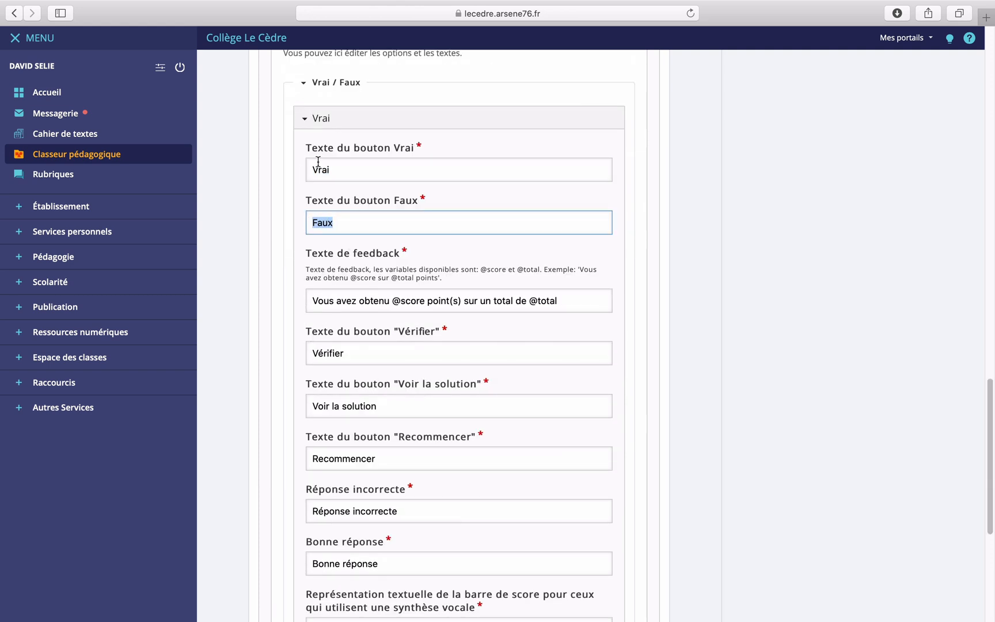
left_click_drag(336, 168, 298, 166)
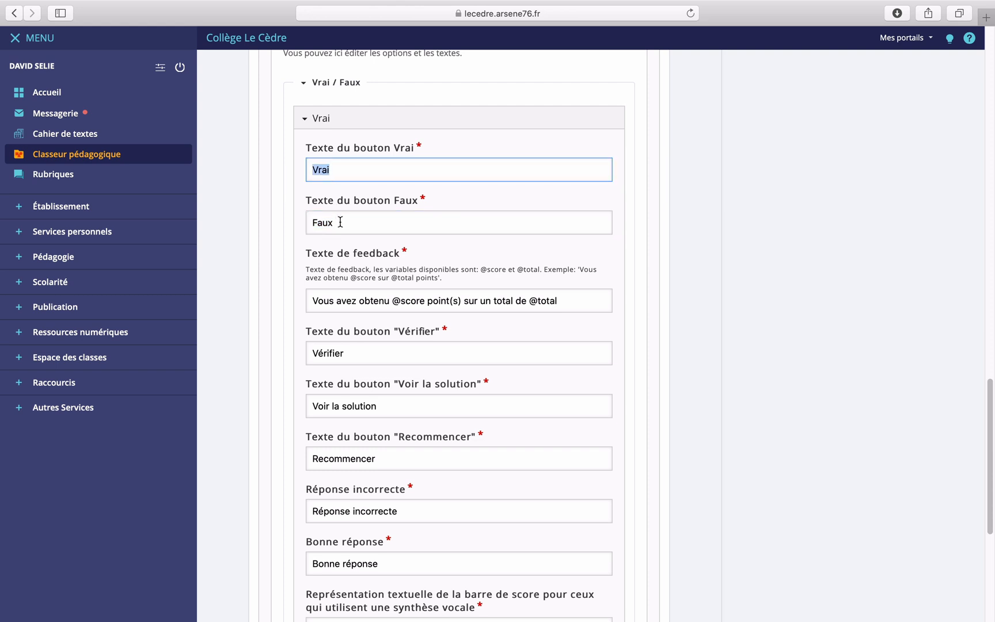
scroll(341, 221, "down", 2)
scroll(348, 241, "down", 5)
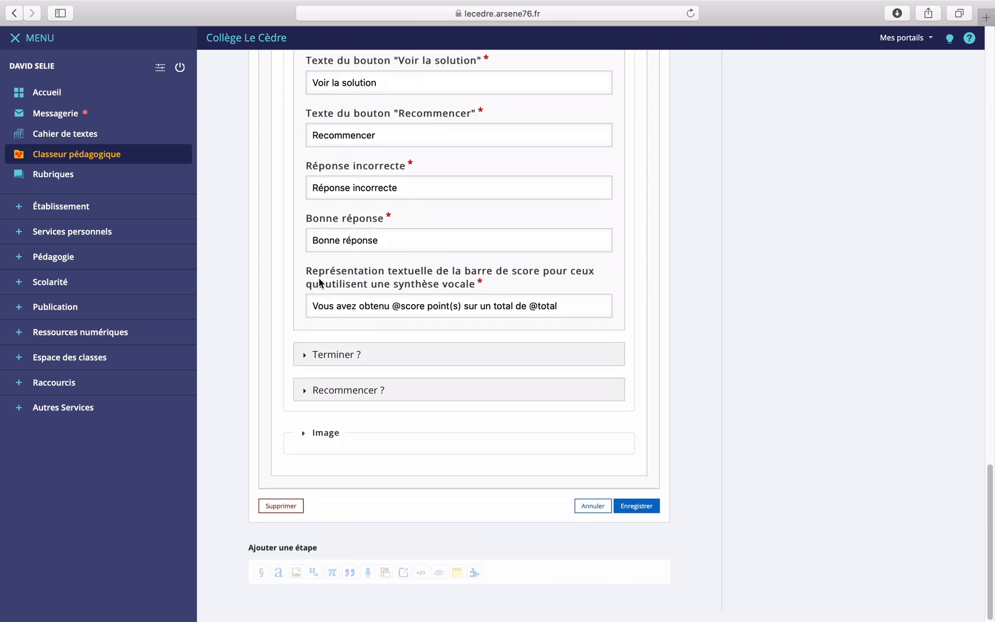
Step: Save the edited Mousqueton exercise and test it by checking the answer Faux
left_click(650, 505)
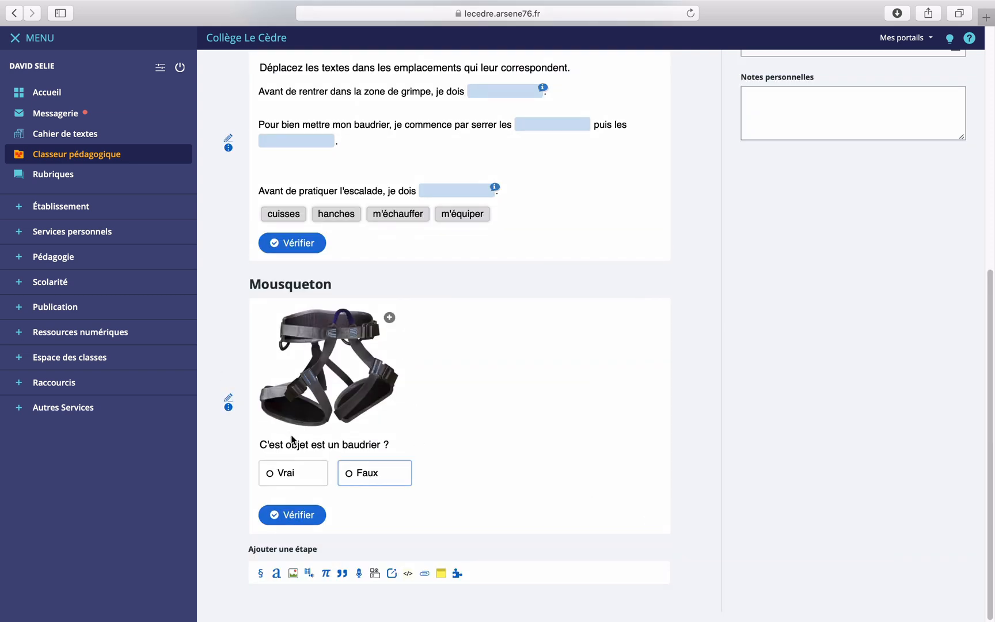
left_click(305, 514)
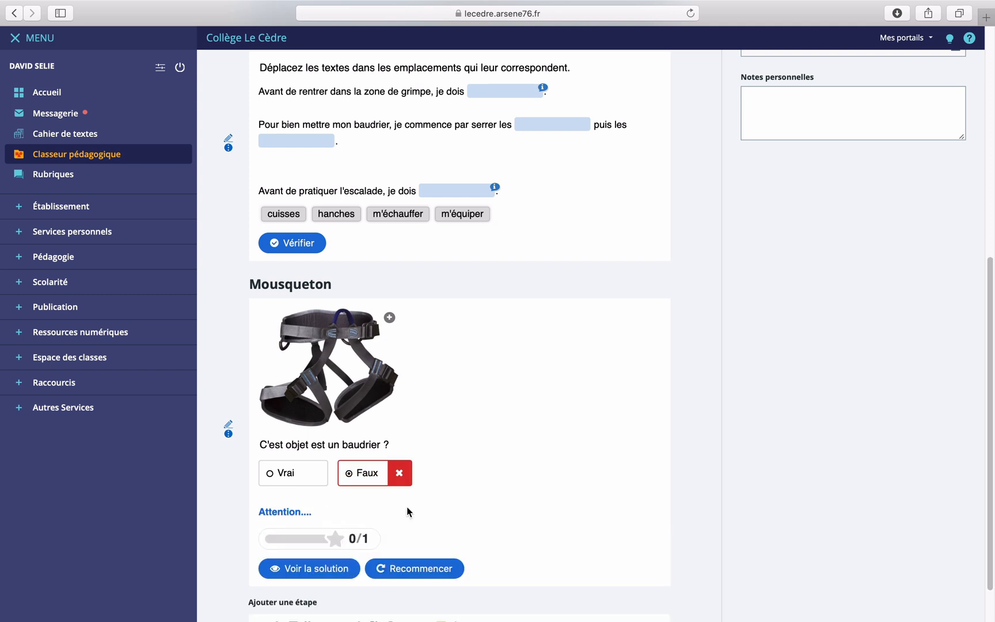
Step: Review the wrong-answer comment, restart the Mousqueton exercise and test it by checking the answer Vrai
scroll(357, 477, "down", 1)
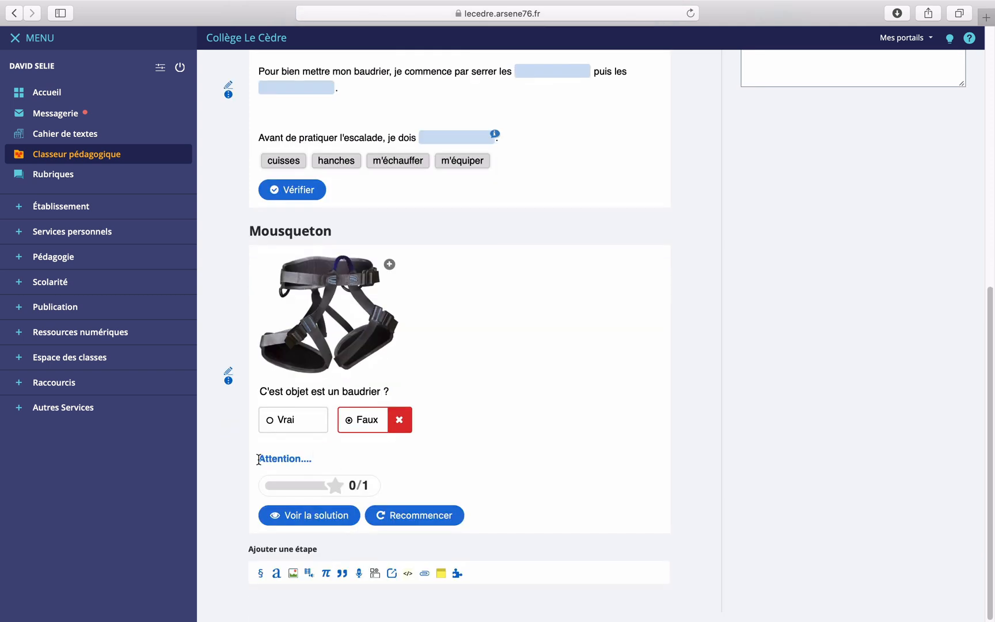
left_click_drag(256, 457, 326, 455)
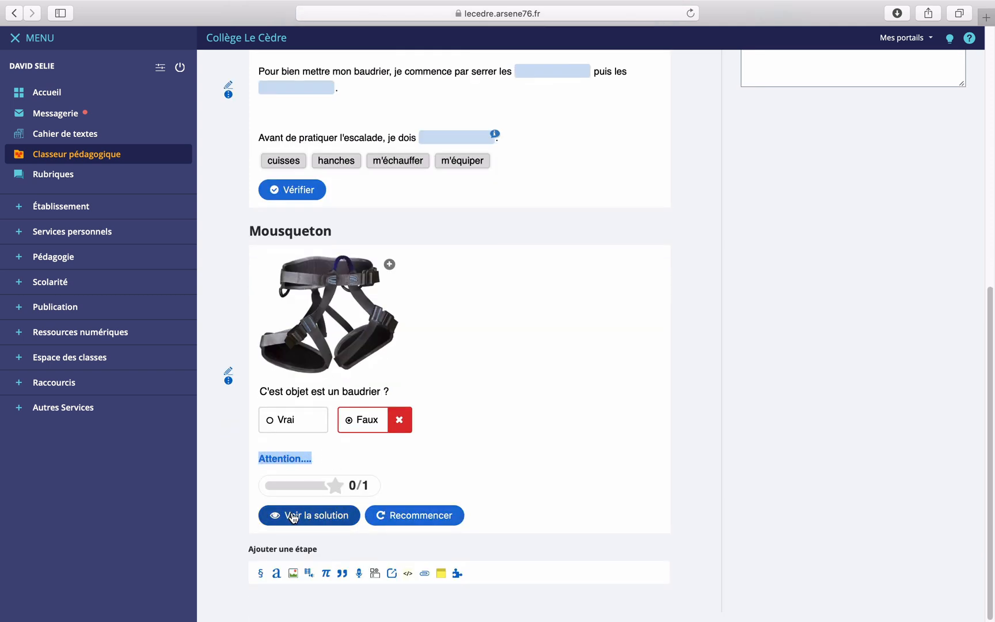
left_click(290, 423)
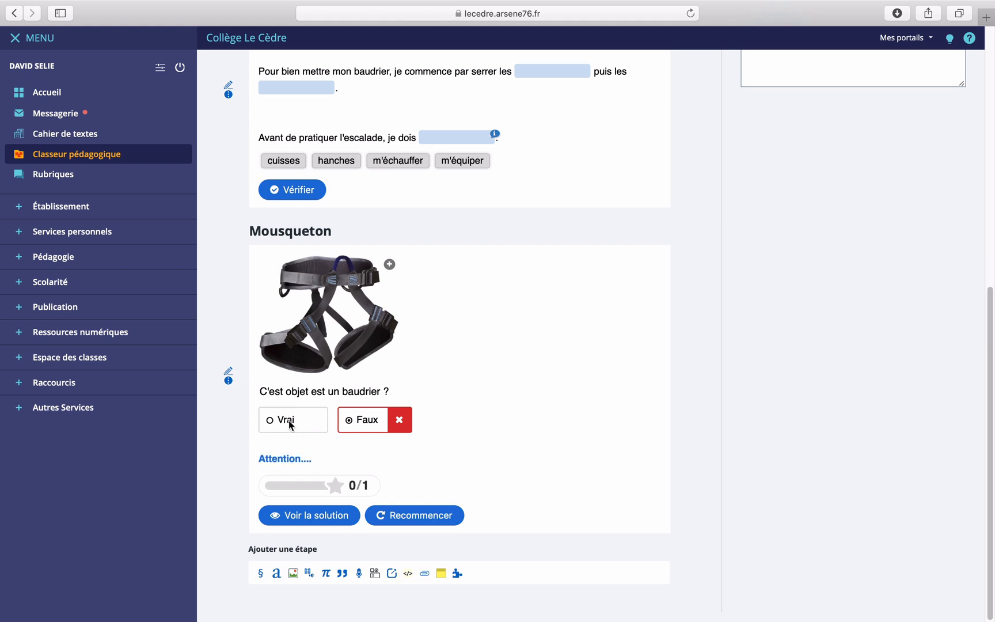
left_click(415, 515)
left_click(298, 471)
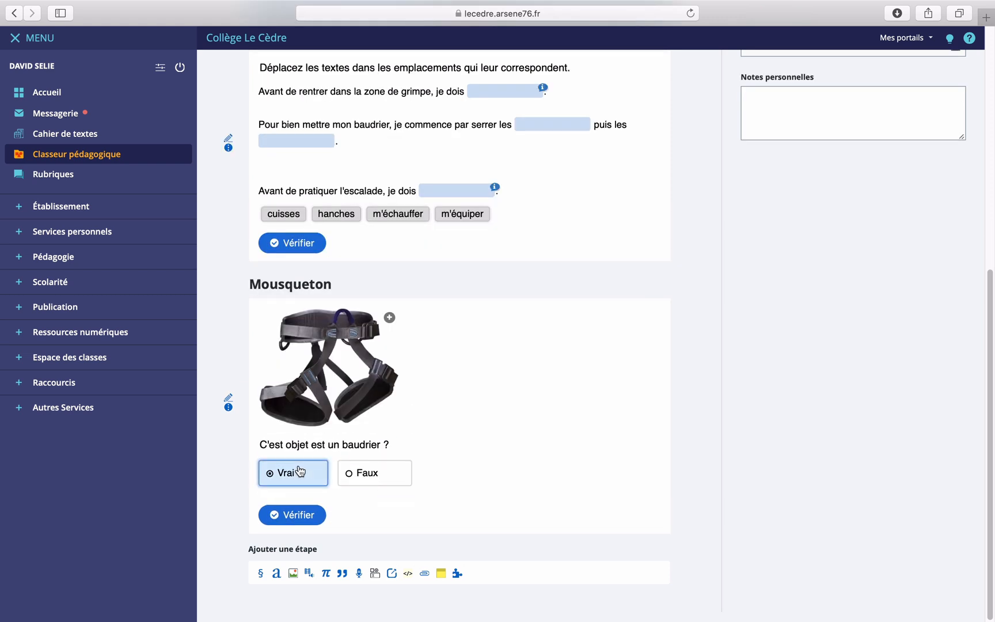
left_click(295, 512)
scroll(298, 506, "down", 1)
double_click(260, 492)
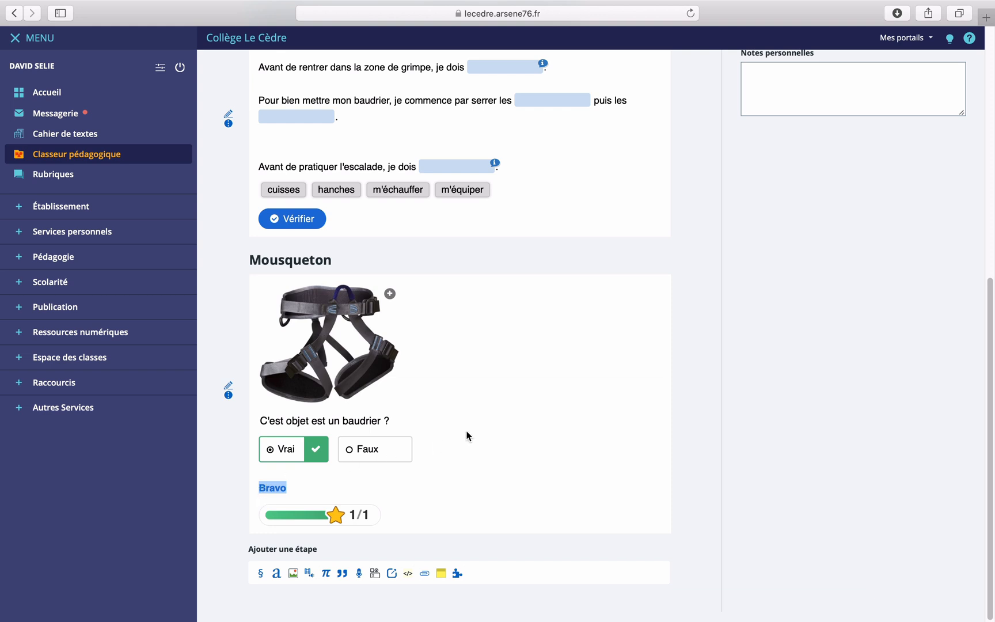
scroll(466, 436, "up", 10)
scroll(468, 436, "down", 10)
left_click(386, 488)
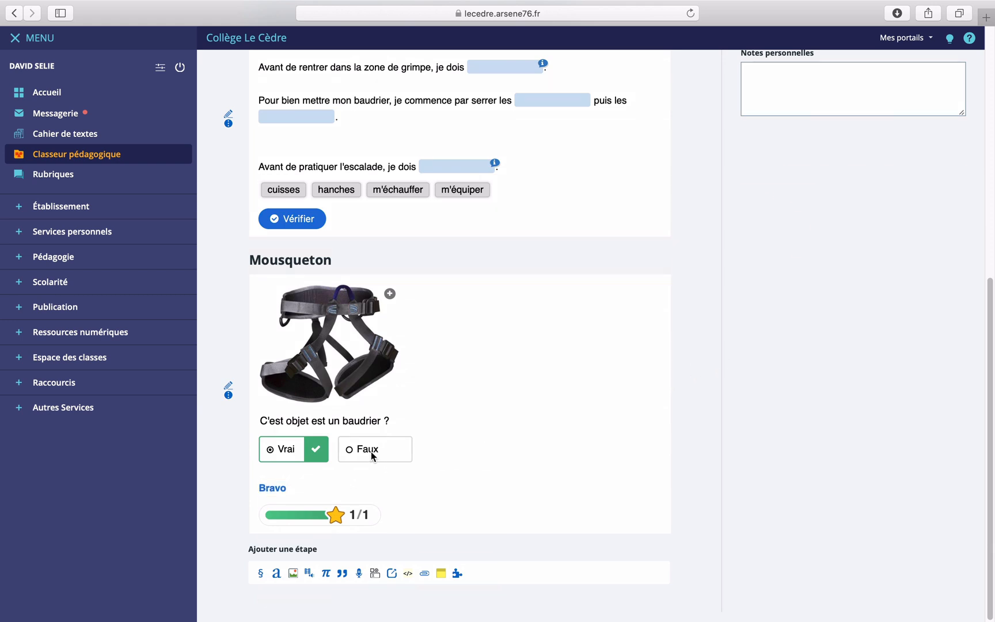